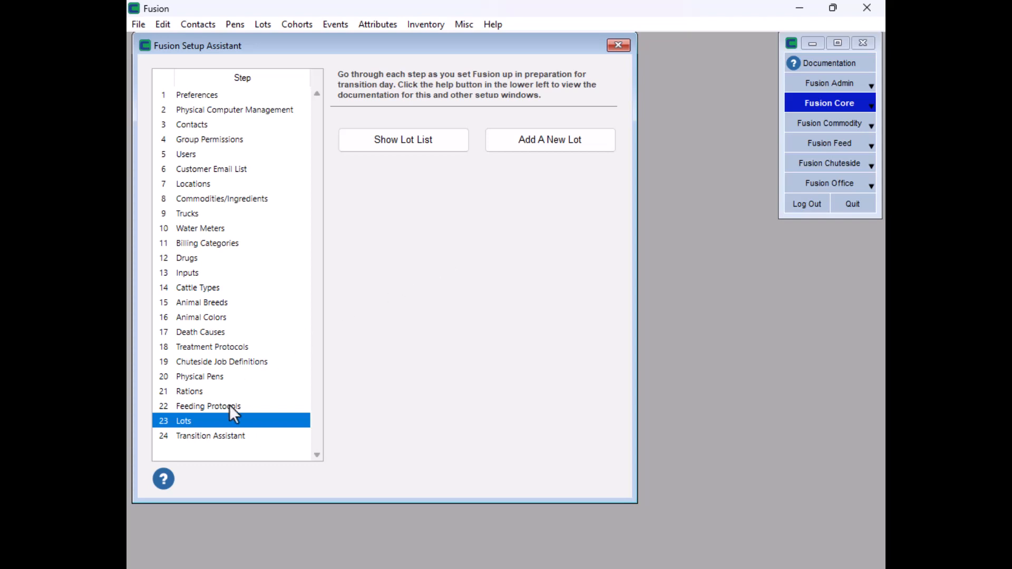
- Open the Transition Assistant setup step for the Home Yard location
{"action": "left_click", "coordinate": [218, 436]}
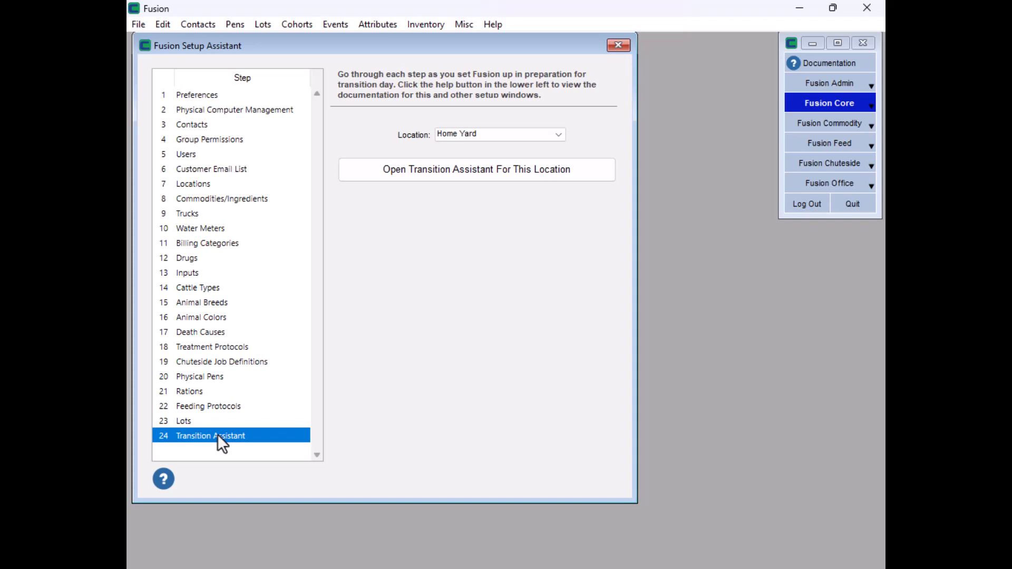
{"action": "left_click", "coordinate": [549, 134]}
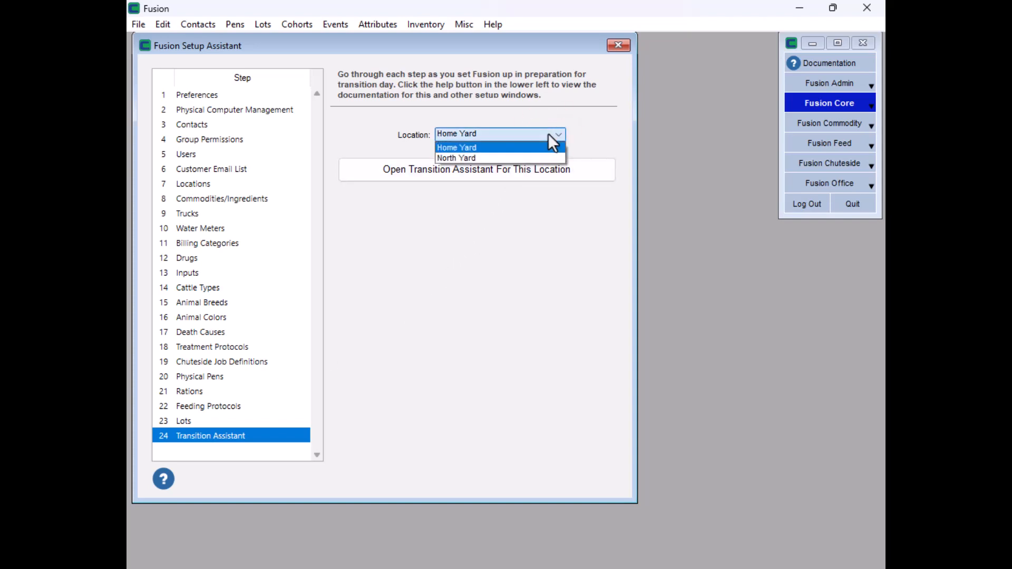
{"action": "left_click", "coordinate": [481, 149]}
{"action": "left_click", "coordinate": [472, 167]}
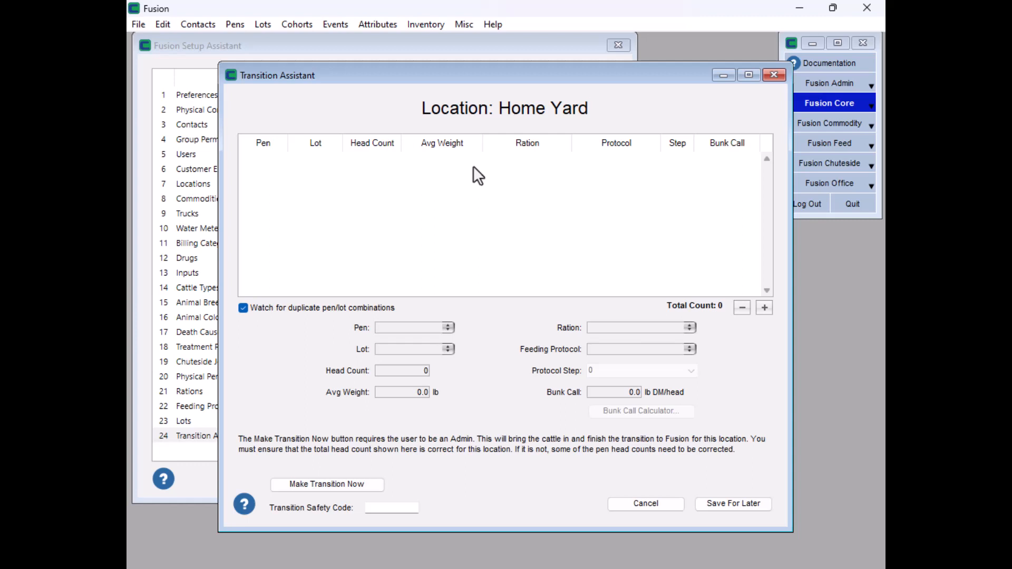
- Add an entry for pen 1 with lot HF-1010, a head count of 122 and an average weight of 758 lb
{"action": "left_click", "coordinate": [765, 307]}
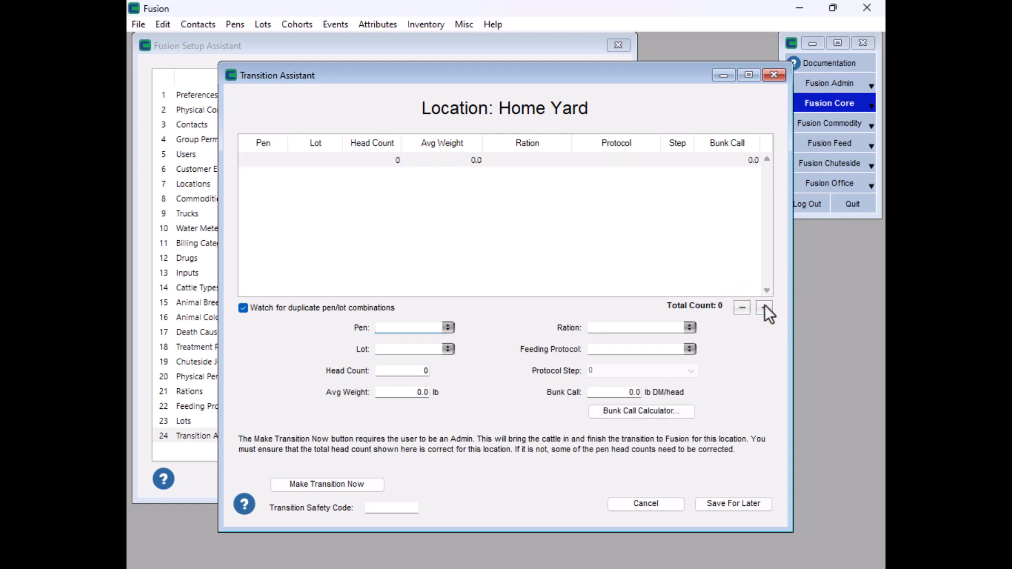
{"action": "type", "text": "1"}
{"action": "key", "text": "Tab"}
{"action": "type", "text": "HF"}
{"action": "key", "text": "Tab"}
{"action": "type", "text": "1"}
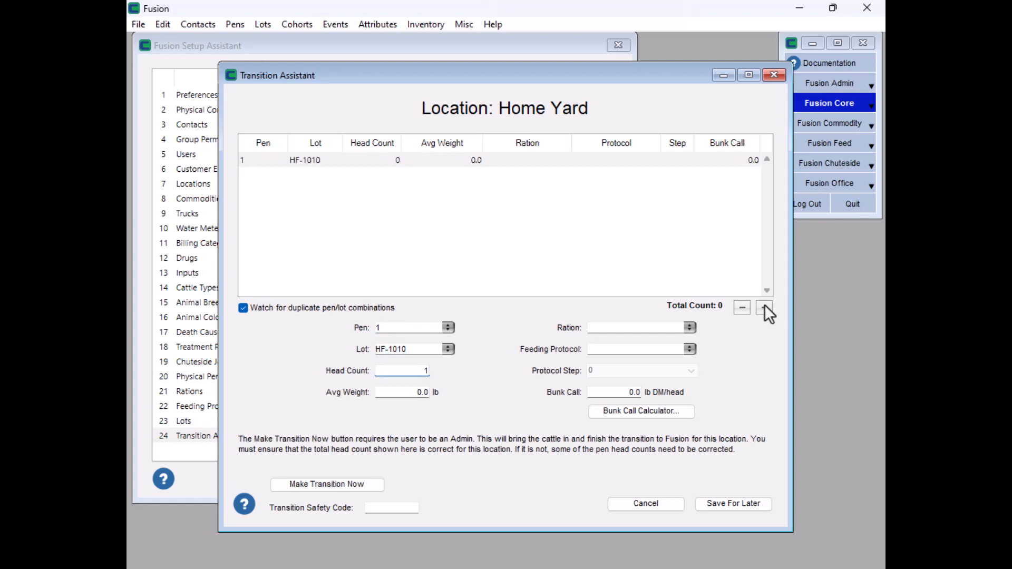
{"action": "type", "text": "22"}
{"action": "key", "text": "Tab"}
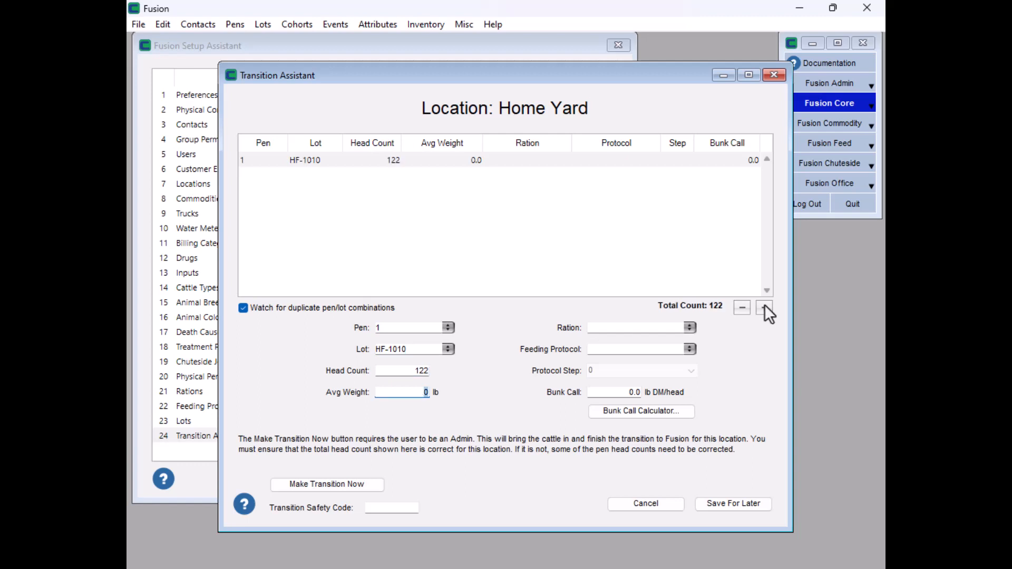
{"action": "type", "text": "758"}
{"action": "key", "text": "Tab"}
- Assign the Starter 1 ration and Fall Calves feeding protocol to the HF-1010 entry, with a bunk call of 21.3 lb DM/head
{"action": "key", "text": "Down"}
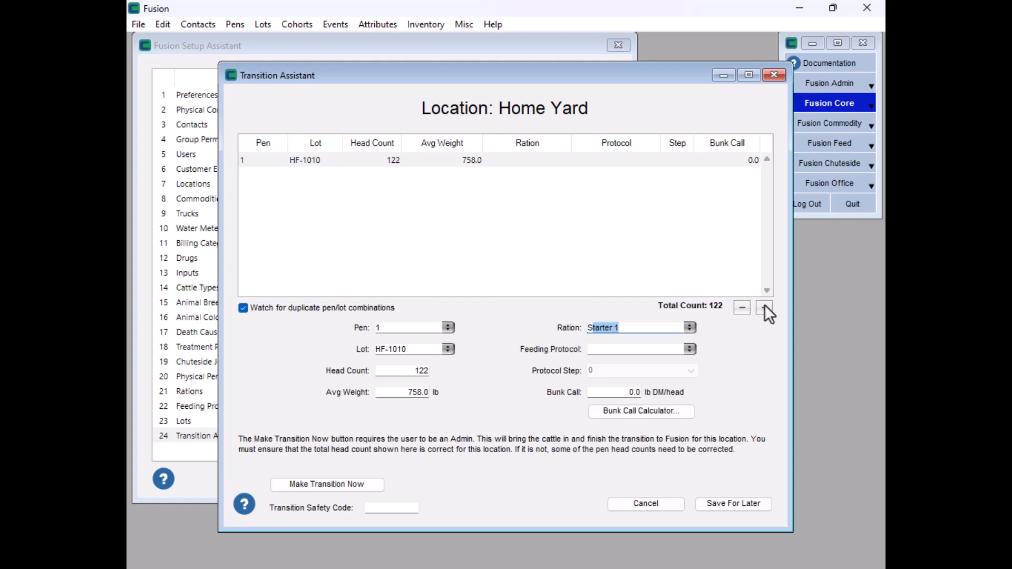
{"action": "key", "text": "Tab"}
{"action": "key", "text": "Down"}
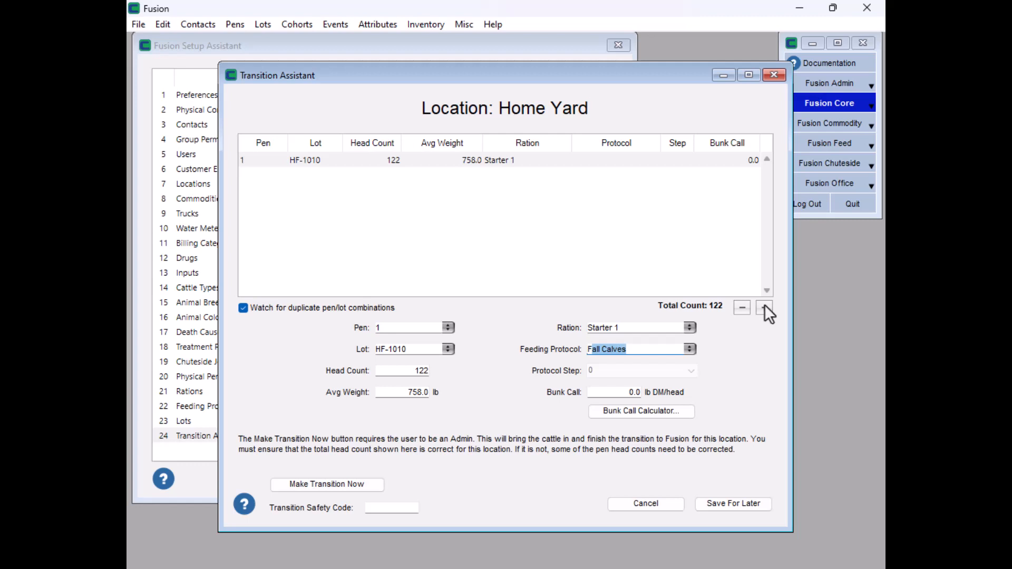
{"action": "key", "text": "Tab"}
{"action": "key", "text": "Tab"}
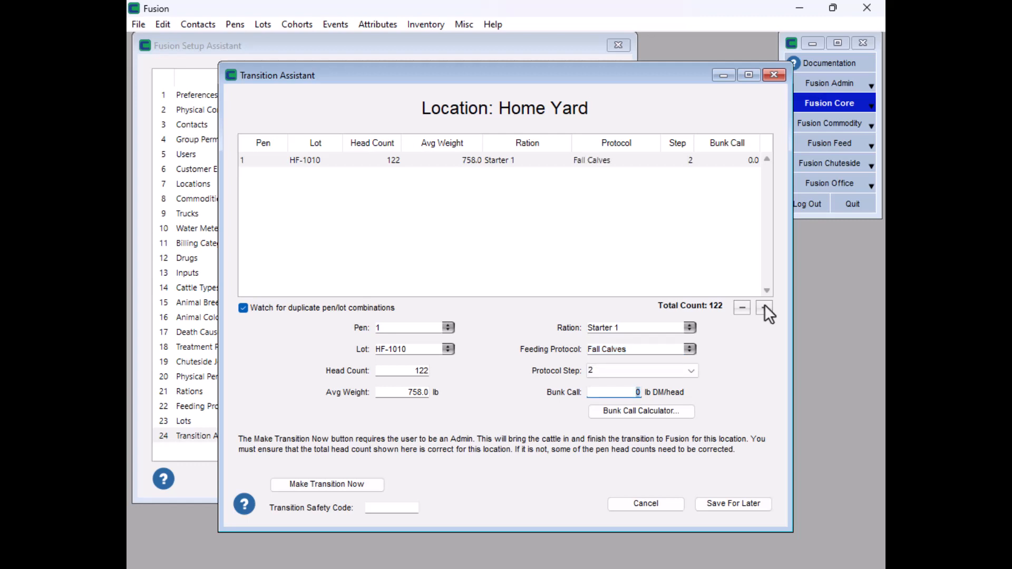
{"action": "type", "text": "21.3"}
{"action": "key", "text": "Tab"}
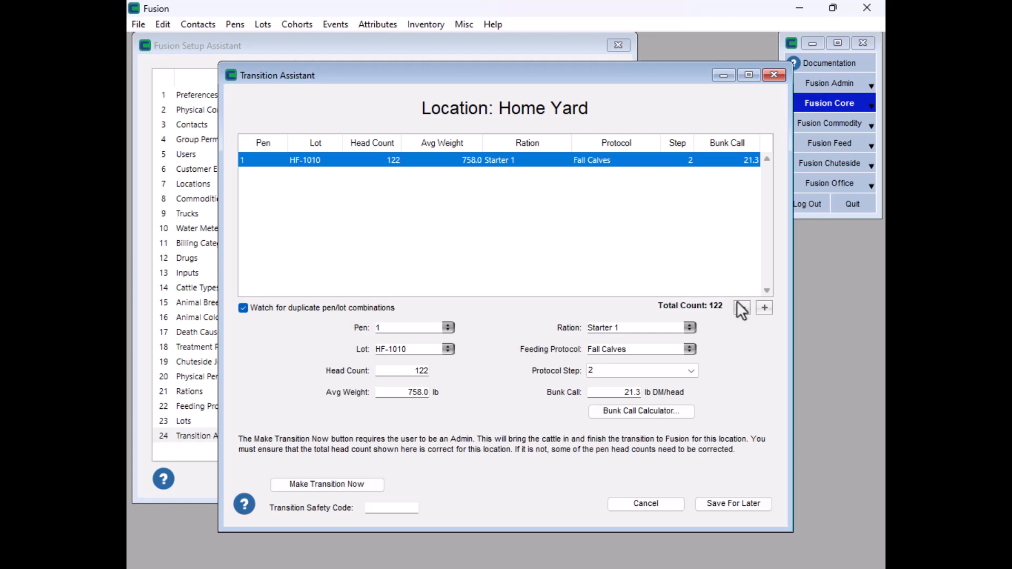
- Add a second entry for pen 1 with lot HF-2030
{"action": "left_click", "coordinate": [764, 308]}
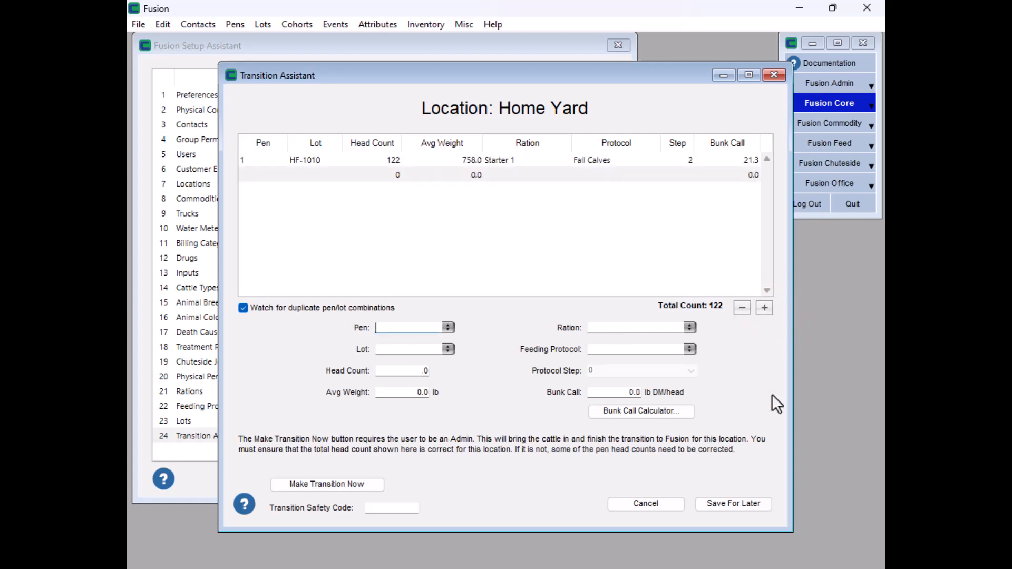
{"action": "type", "text": "1"}
{"action": "key", "text": "Tab"}
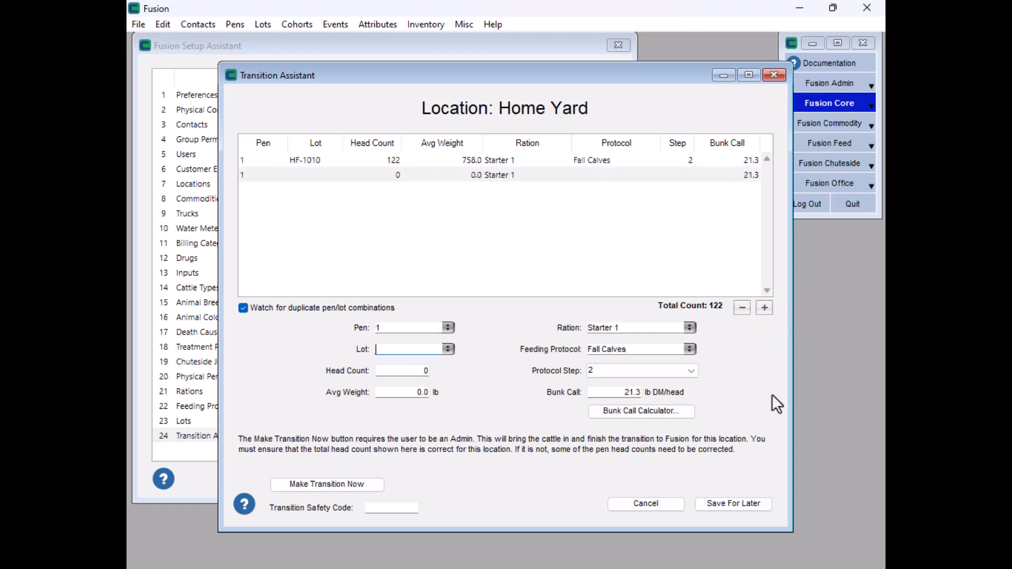
{"action": "type", "text": "HF-2030"}
{"action": "key", "text": "Tab"}
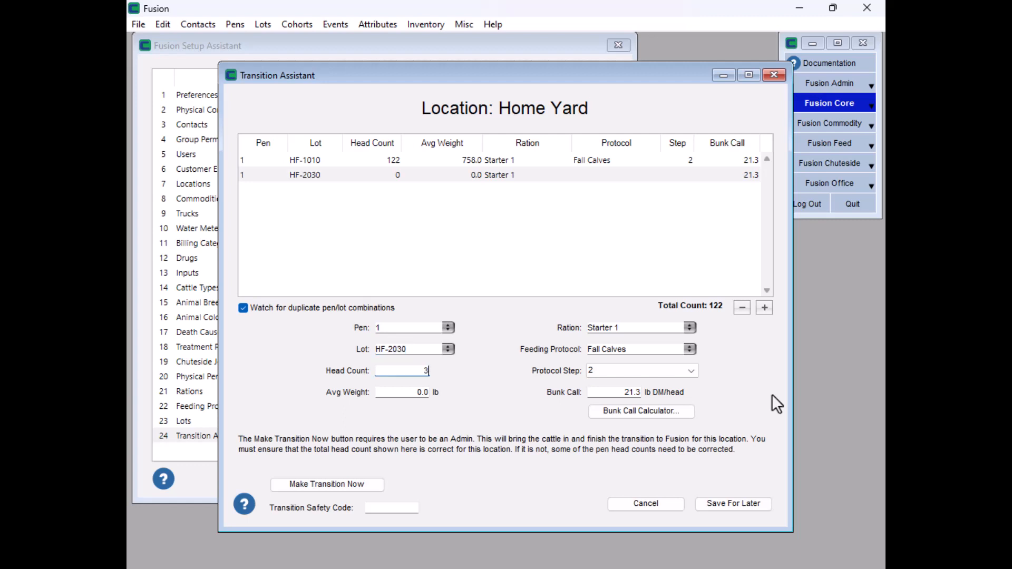
- Set the HF-2030 entry's head count to 37, average weight to 723 lb and bunk call to 21.5 lb DM/head
{"action": "type", "text": "37"}
{"action": "key", "text": "Tab"}
{"action": "type", "text": "723"}
{"action": "key", "text": "Tab"}
{"action": "key", "text": "Tab"}
{"action": "type", "text": "21.5"}
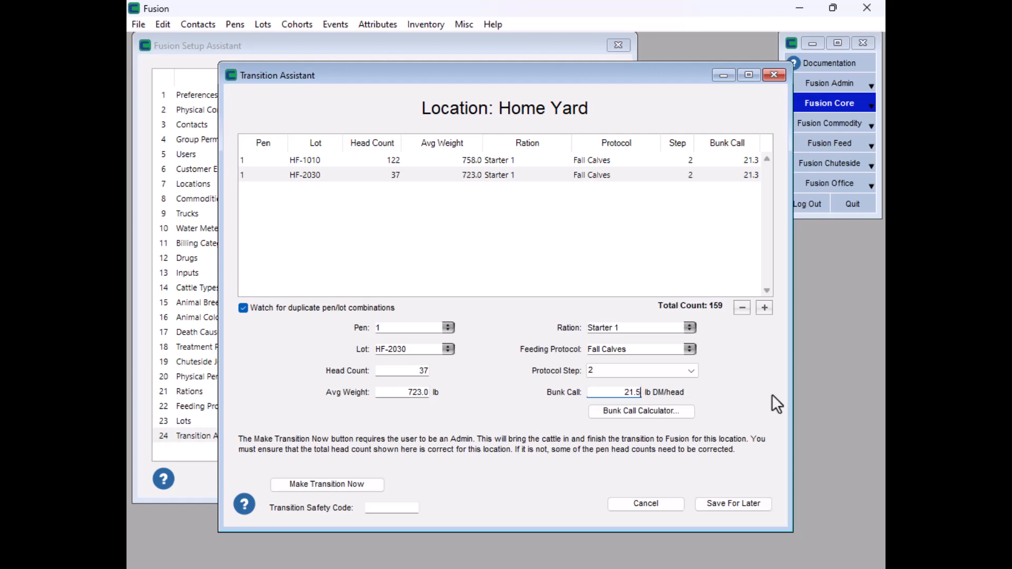
{"action": "key", "text": "Tab"}
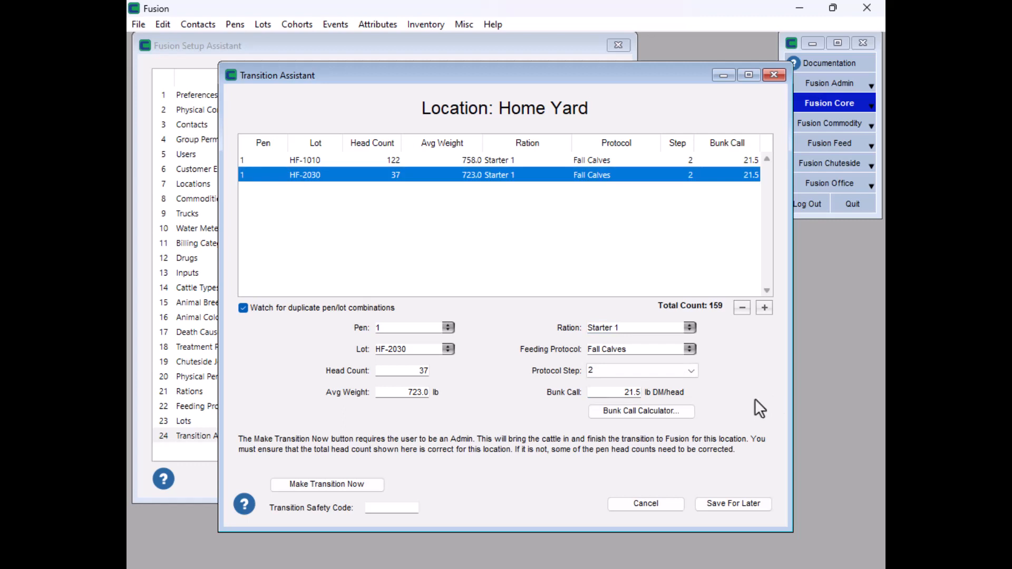
- Calculate pen 1's dry matter bunk call from a total as-fed amount of 8,000 lb
{"action": "left_click", "coordinate": [649, 418]}
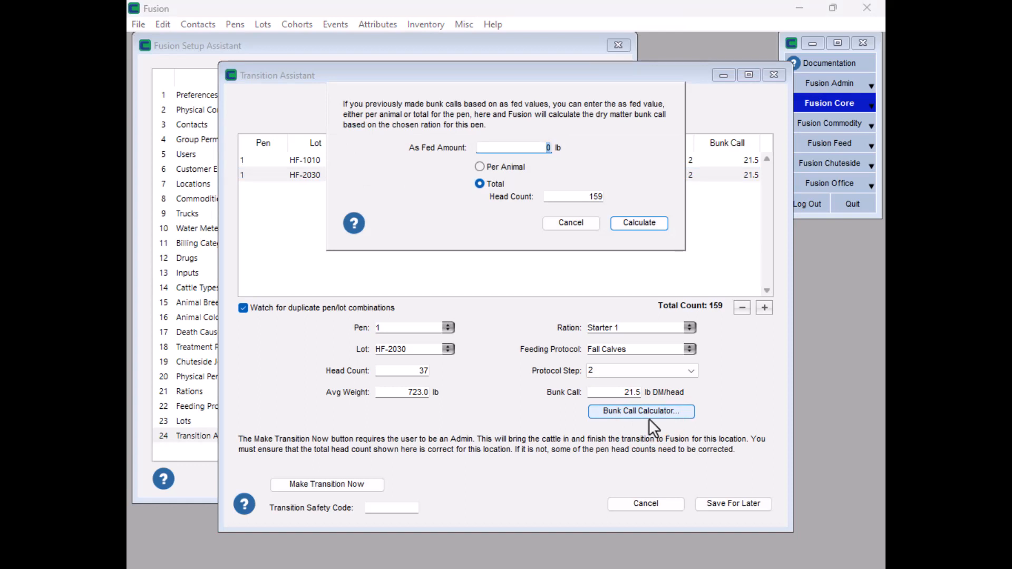
{"action": "type", "text": "8000"}
{"action": "key", "text": "Tab"}
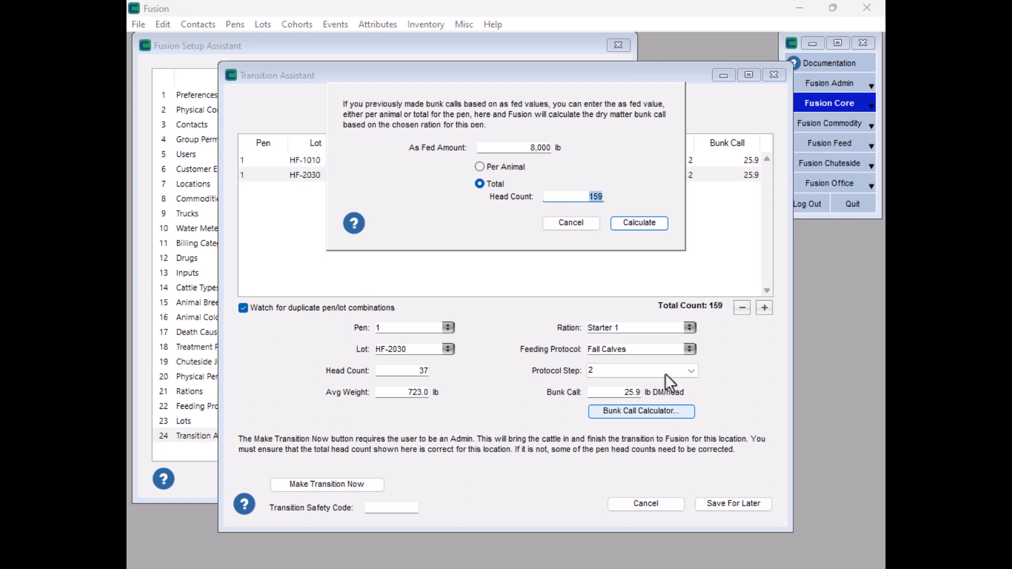
{"action": "left_click", "coordinate": [646, 228]}
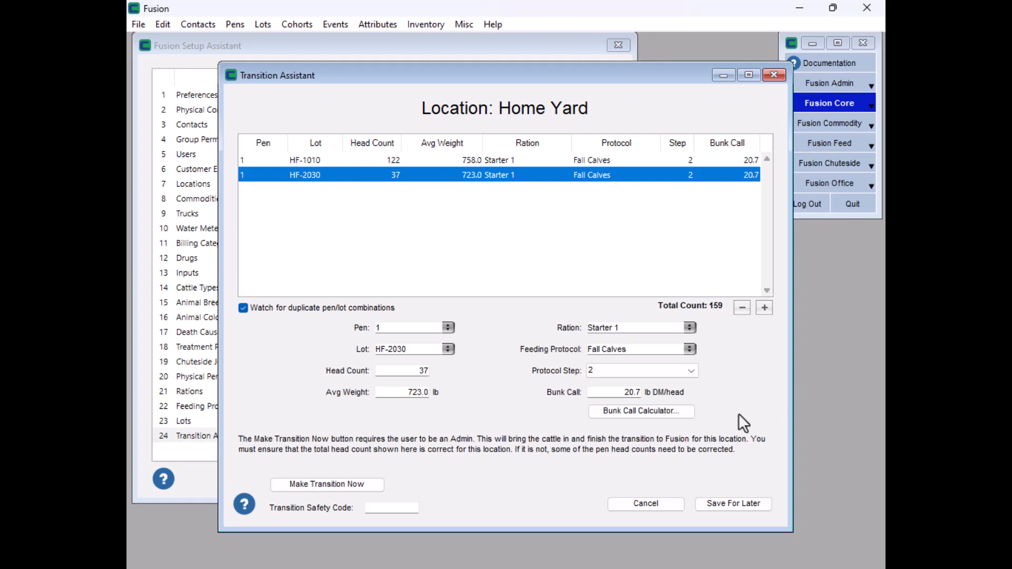
- Save the Home Yard transition entries for later and reopen the Transition Assistant for that location
{"action": "left_click", "coordinate": [757, 505]}
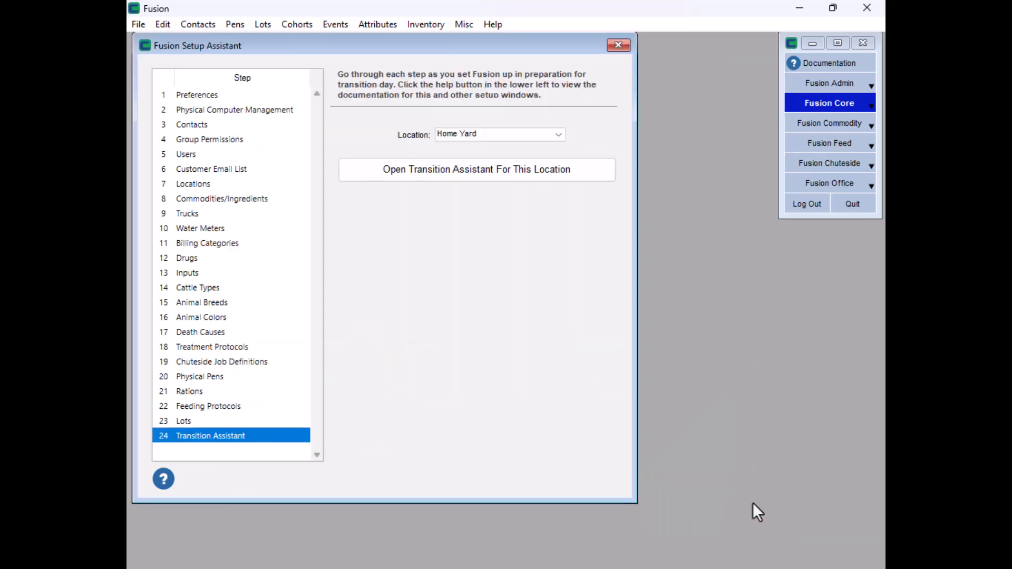
{"action": "left_click", "coordinate": [473, 165]}
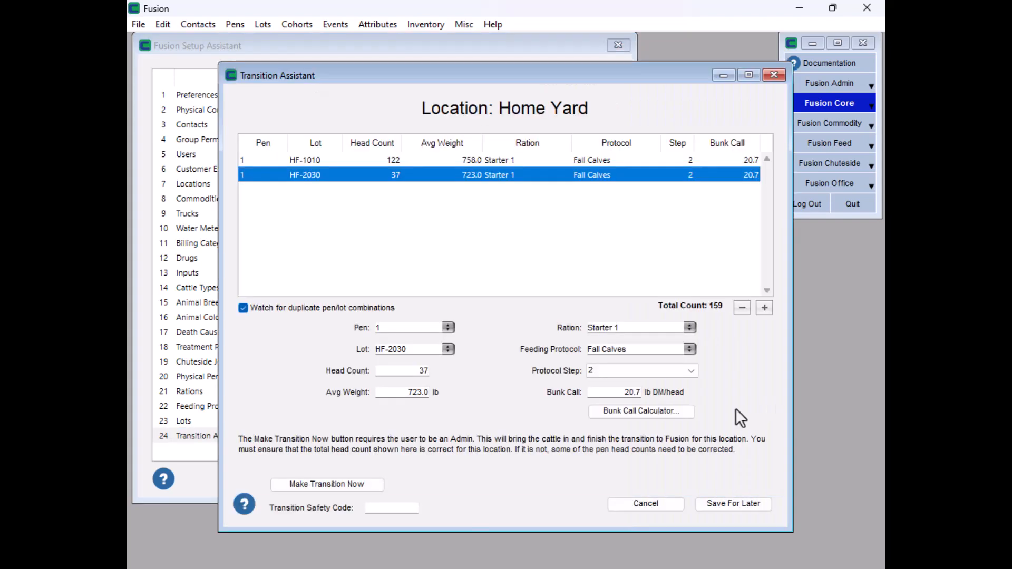